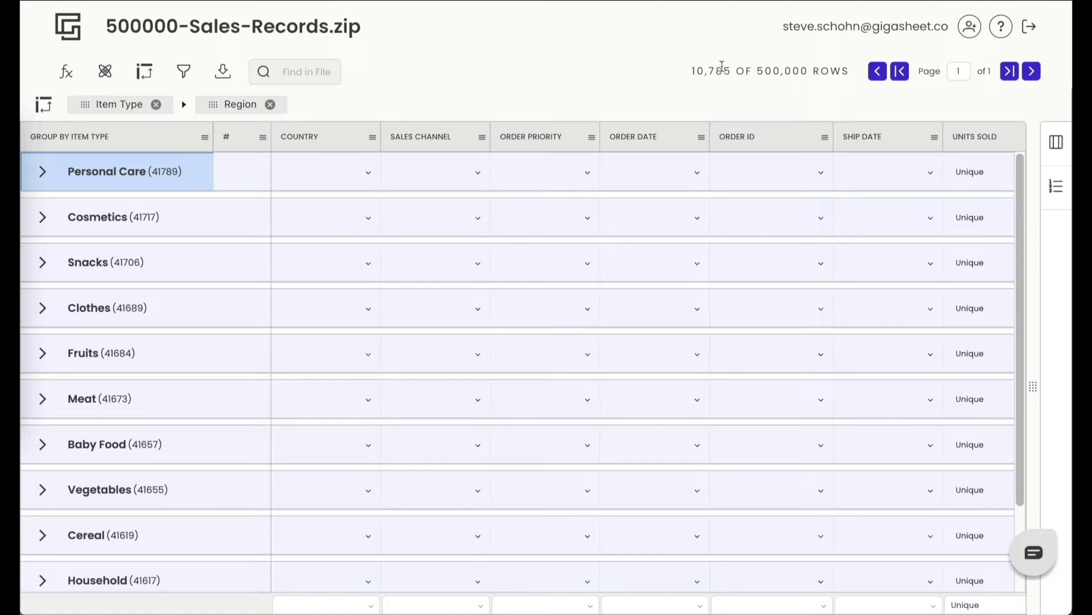
# Highlight the total row count and leave the sheet's file name unchanged
pyautogui.moveTo(757, 71); pyautogui.dragTo(846, 70)
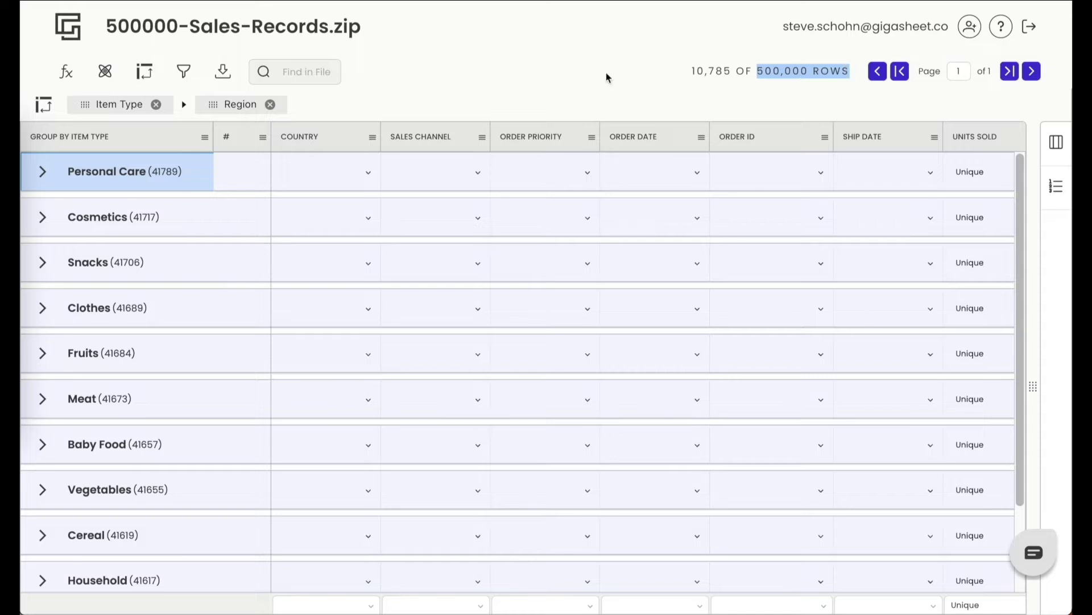
pyautogui.click(261, 27)
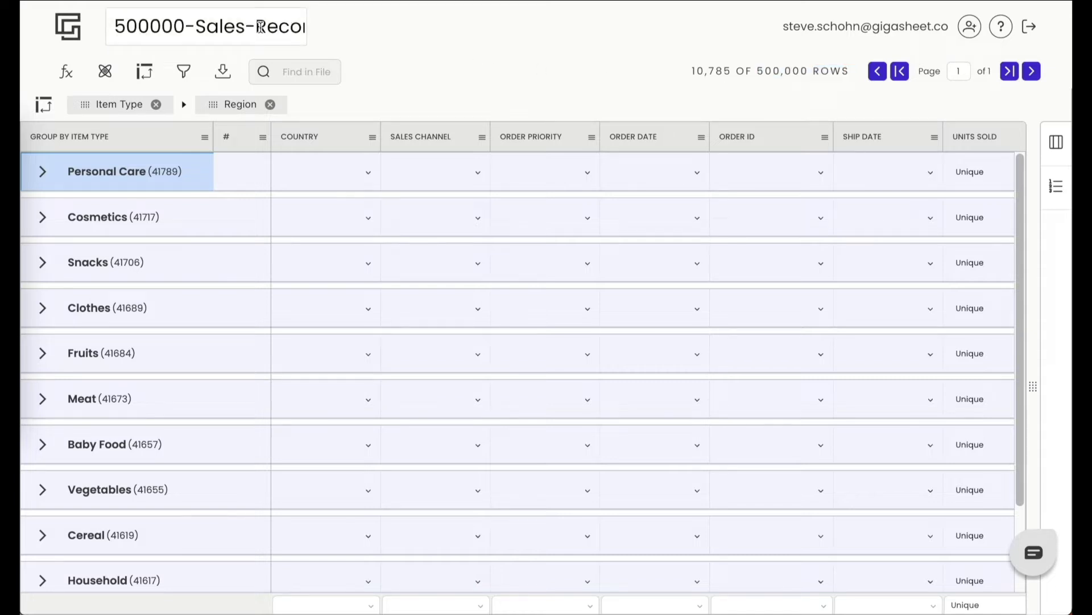
pyautogui.click(364, 19)
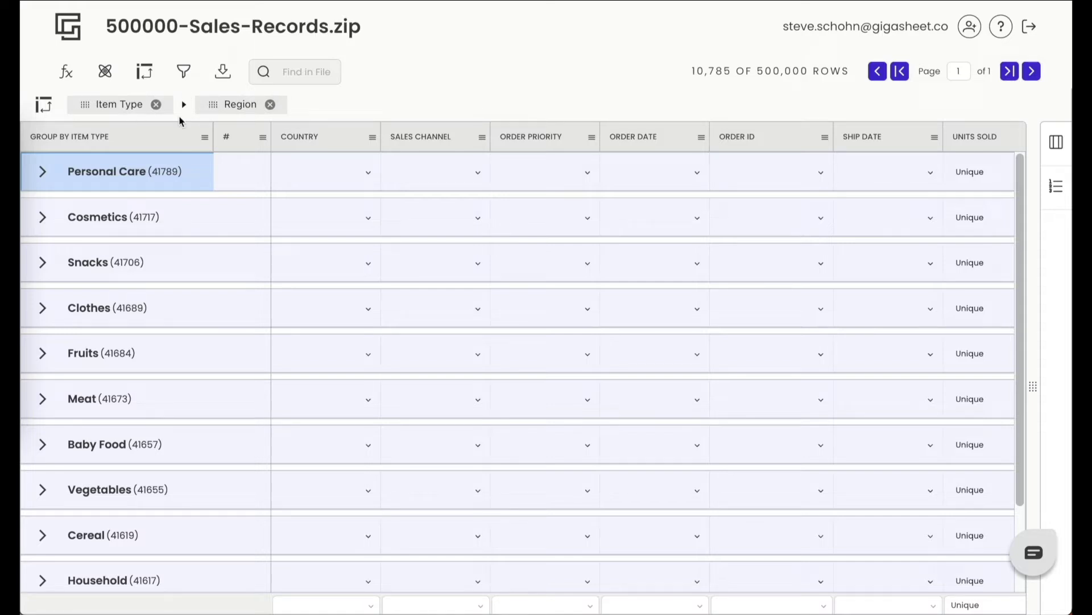
# Expand the Personal Care group and select its Sub-Saharan Africa region row
pyautogui.click(128, 173)
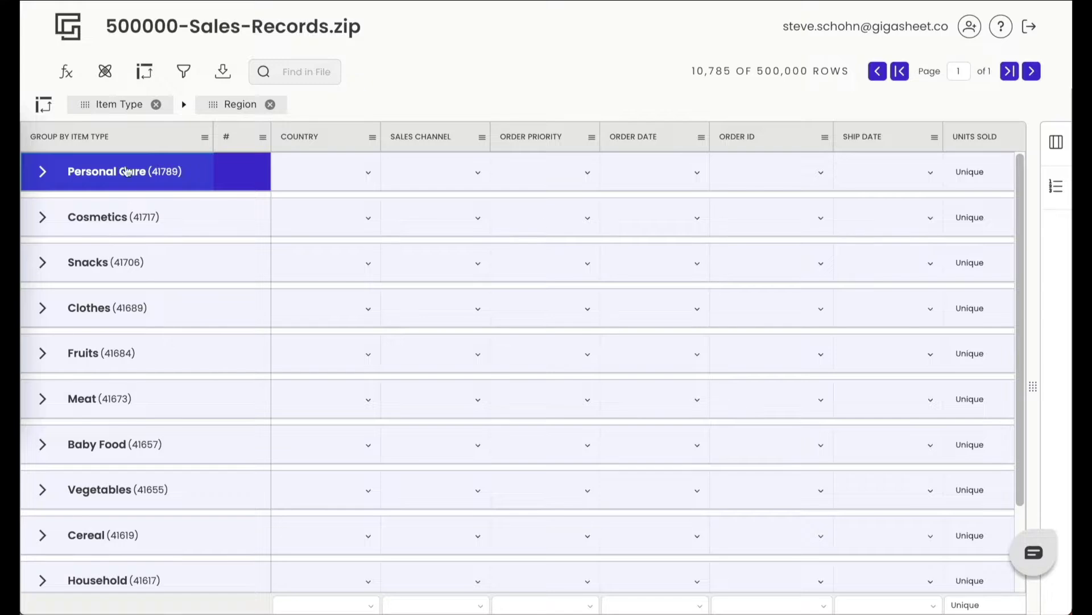
pyautogui.click(42, 172)
pyautogui.click(337, 220)
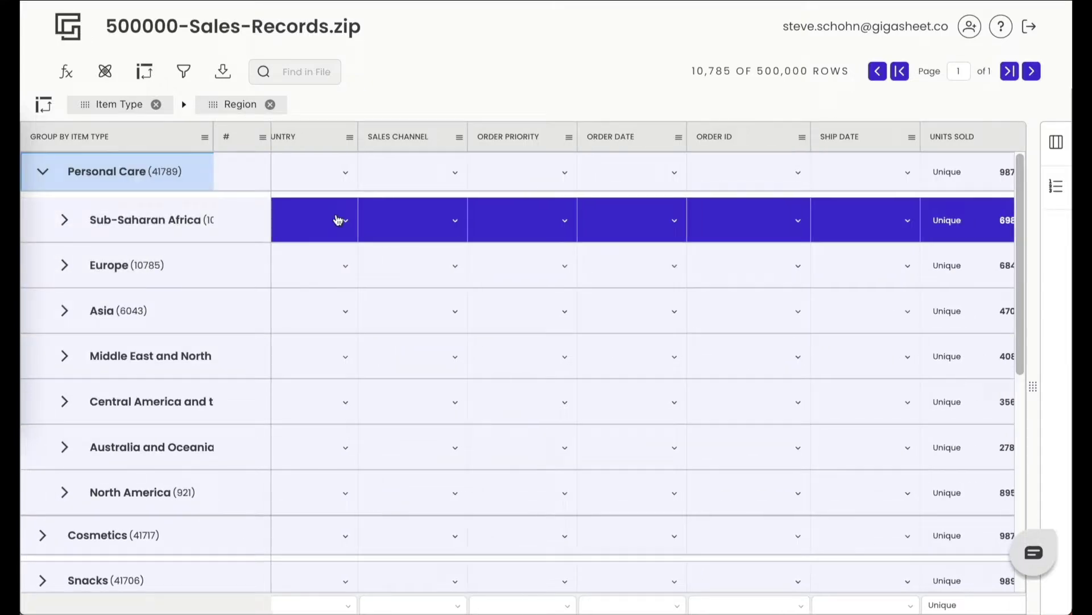
pyautogui.hscroll(2, 338, 221)
pyautogui.hscroll(2, 337, 220)
pyautogui.hscroll(2, 337, 221)
pyautogui.hscroll(2, 337, 220)
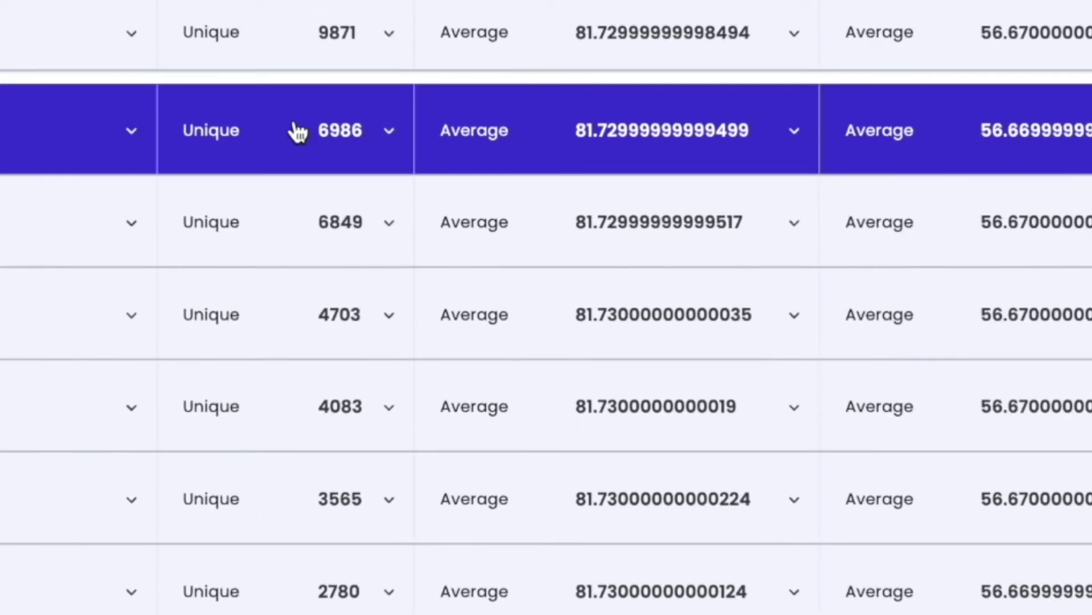
pyautogui.hscroll(2, 559, 142)
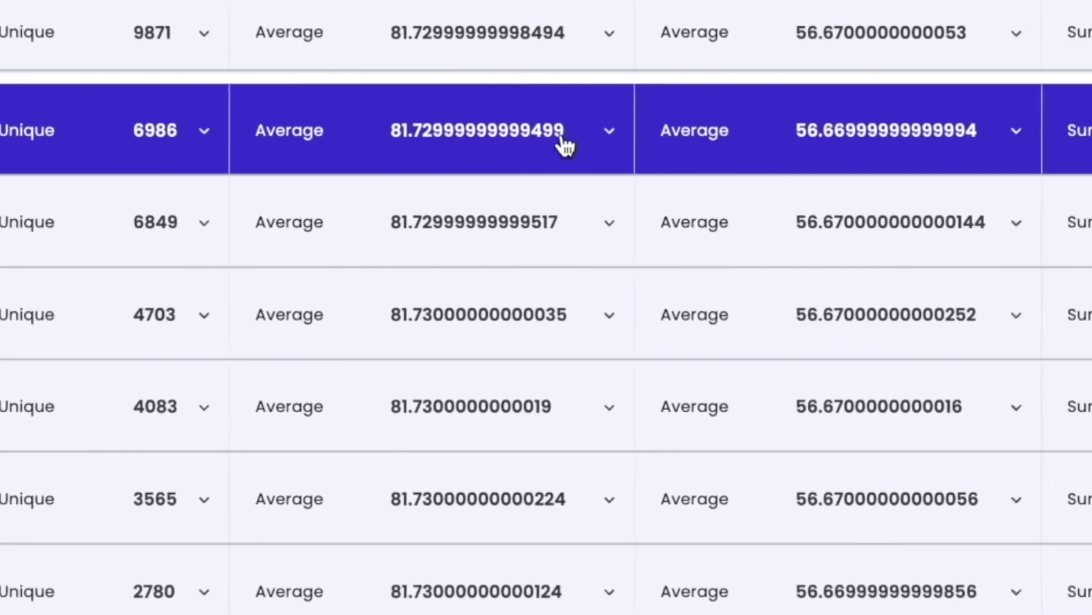
pyautogui.hscroll(2, 566, 147)
pyautogui.hscroll(2, 565, 147)
pyautogui.hscroll(1, 566, 147)
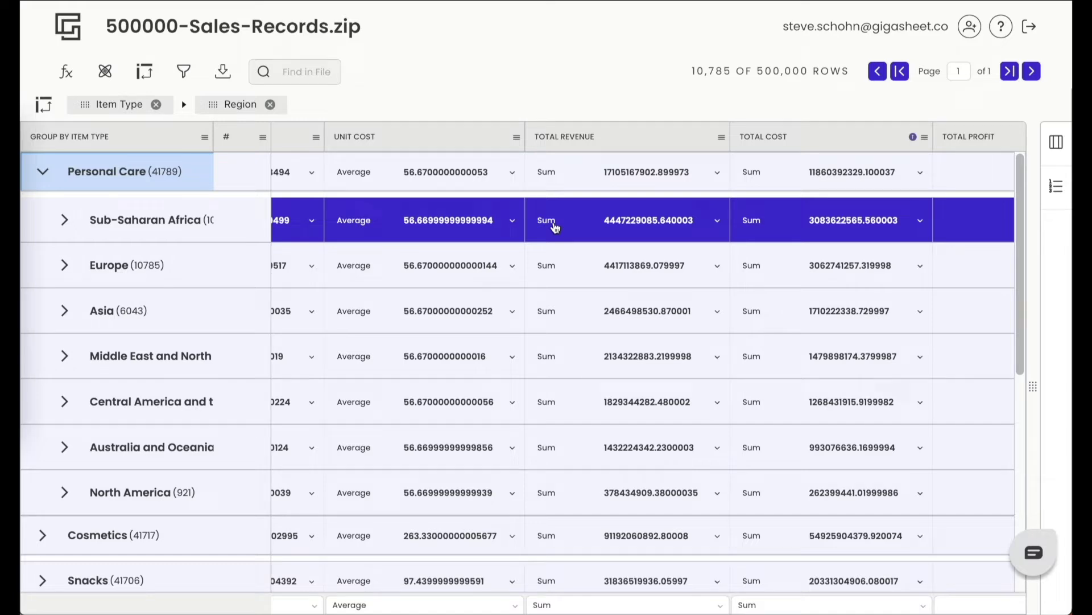
# Collapse Personal Care and expand the Meat group to list its regions
pyautogui.click(43, 174)
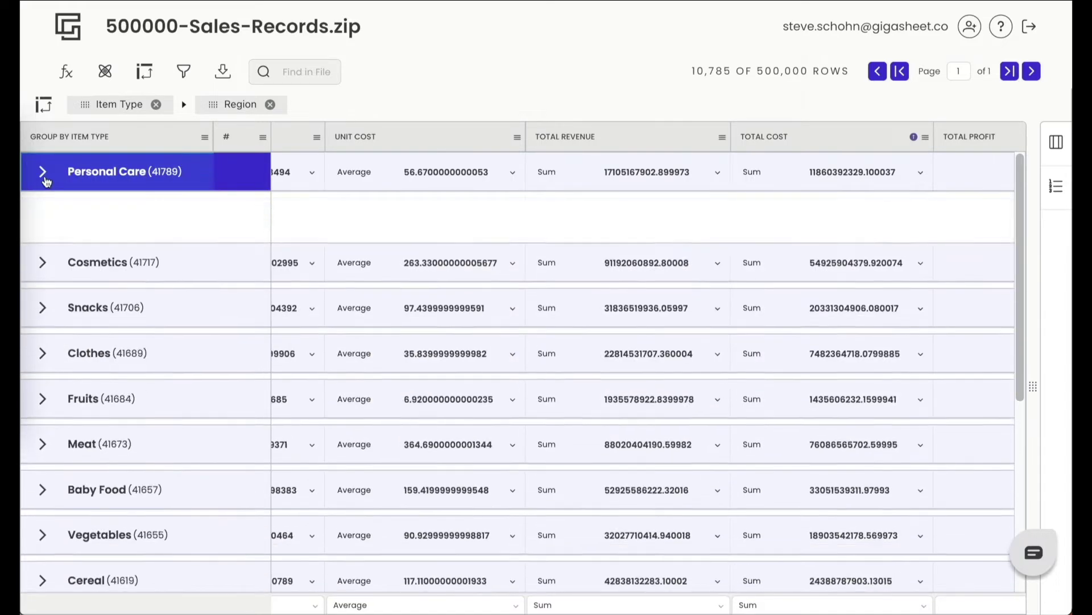
pyautogui.click(43, 402)
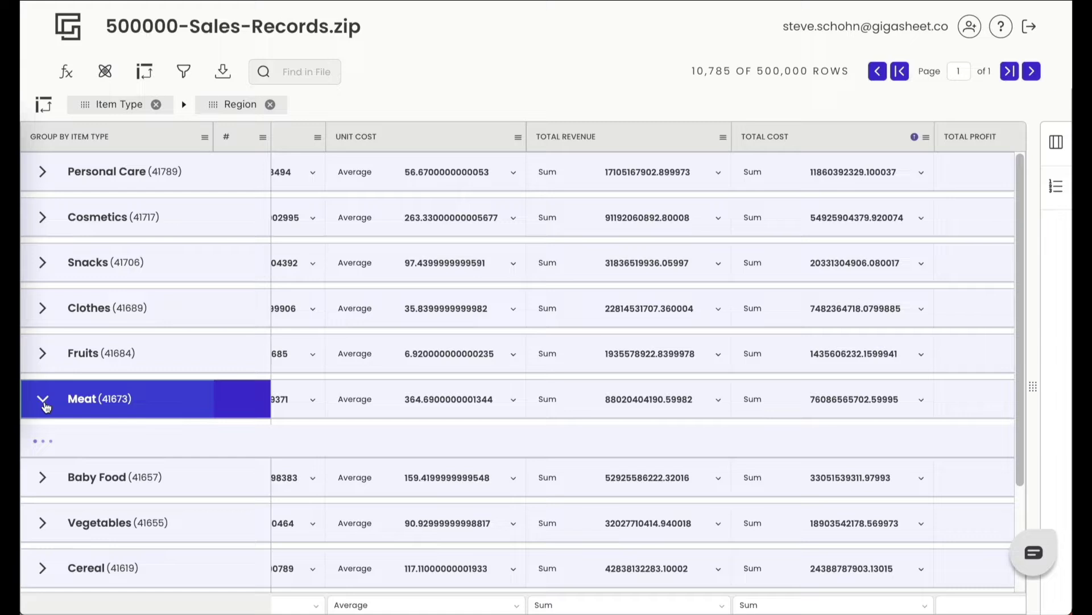
pyautogui.scroll(-2, 45, 406)
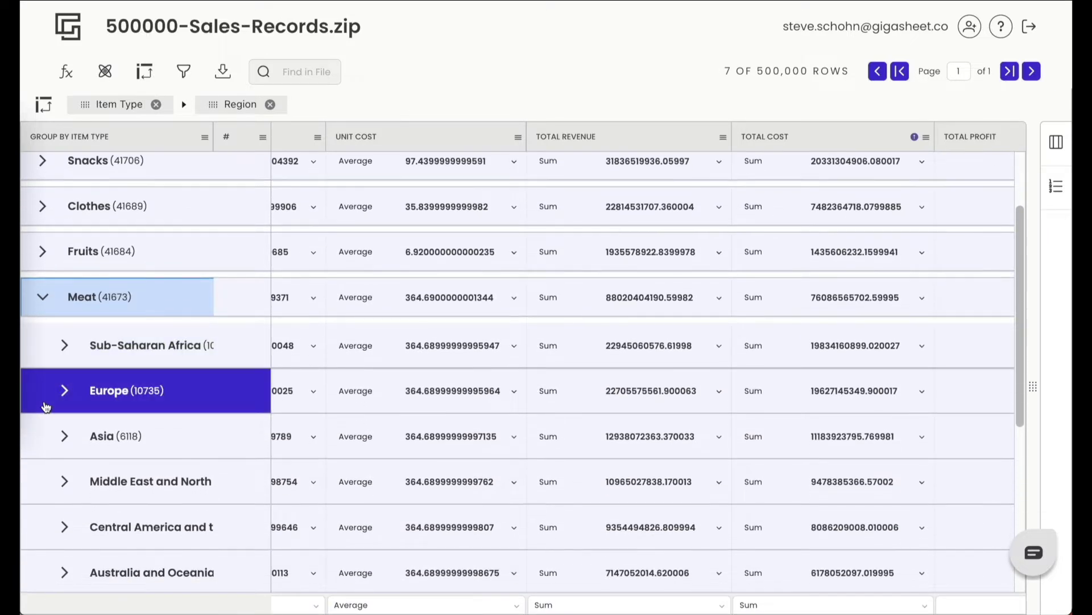
pyautogui.scroll(-1, 44, 407)
pyautogui.click(128, 227)
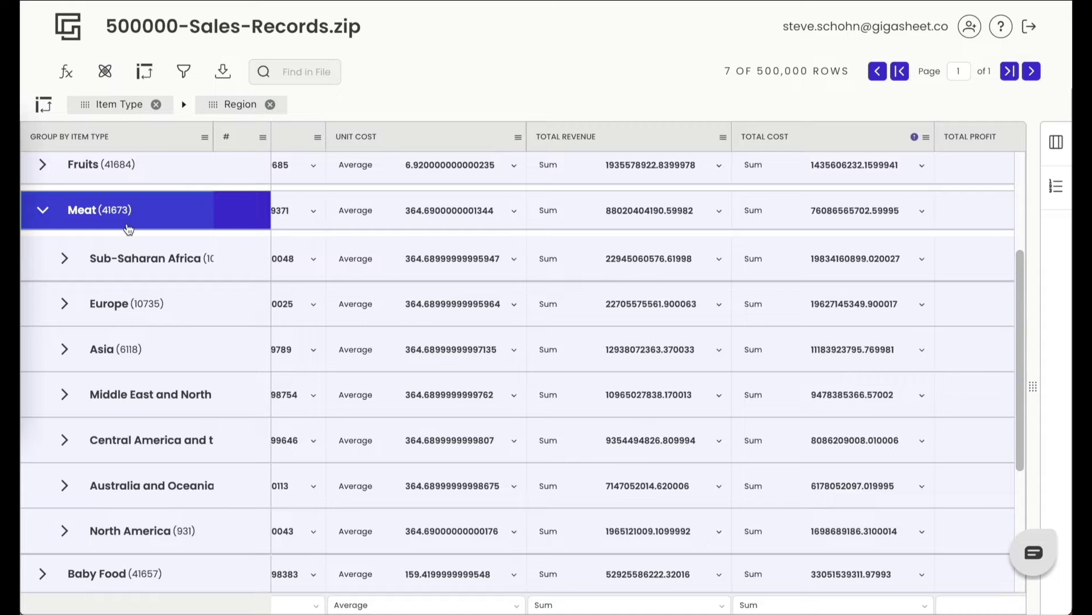
# Briefly expand and collapse Europe under Meat, then select the Meat group row
pyautogui.click(66, 304)
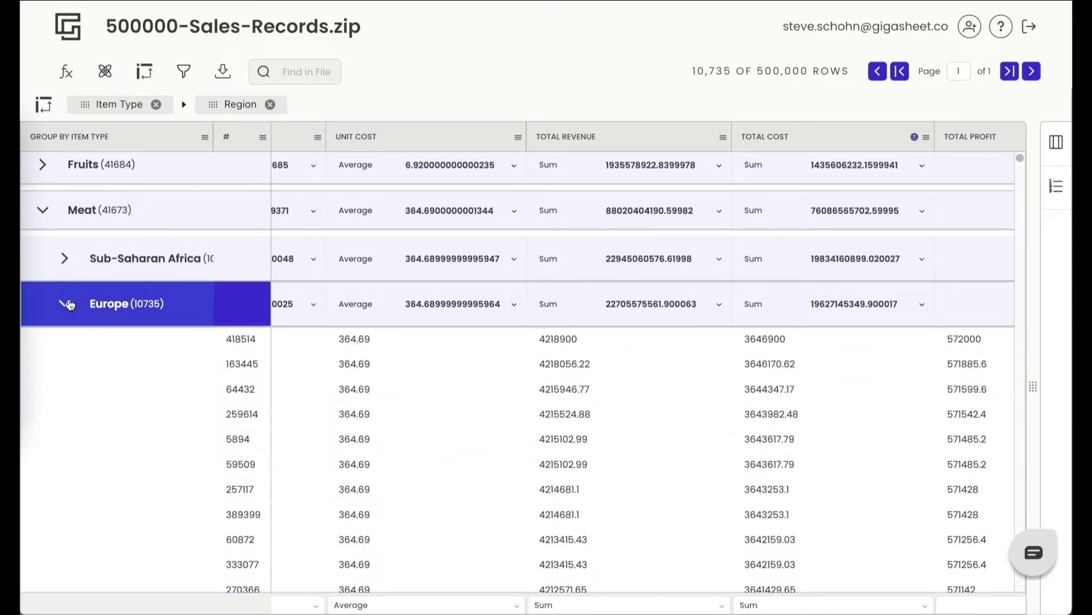
pyautogui.click(69, 305)
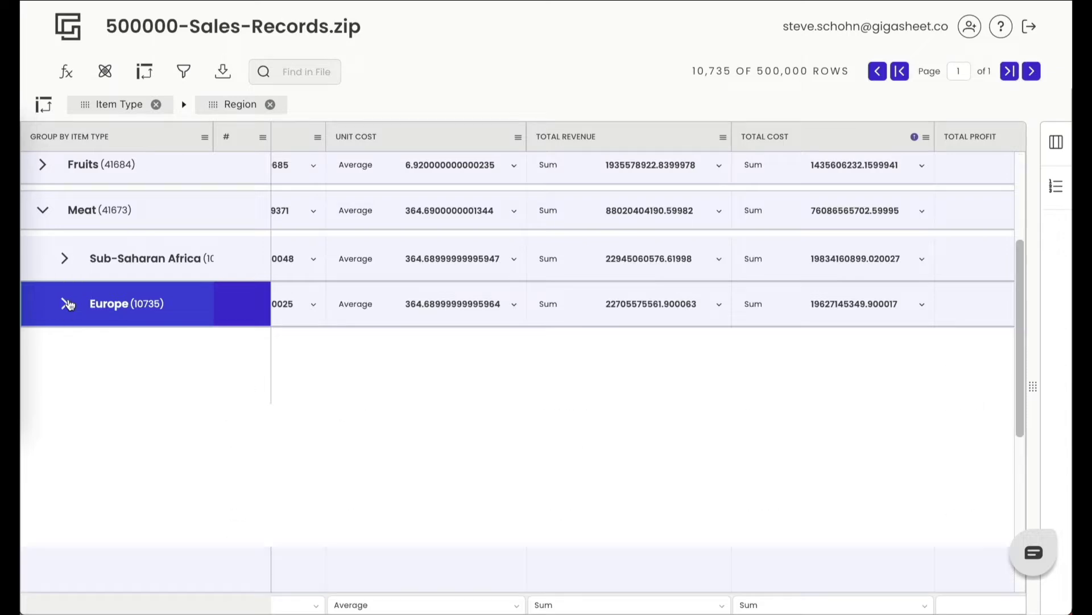
pyautogui.click(218, 285)
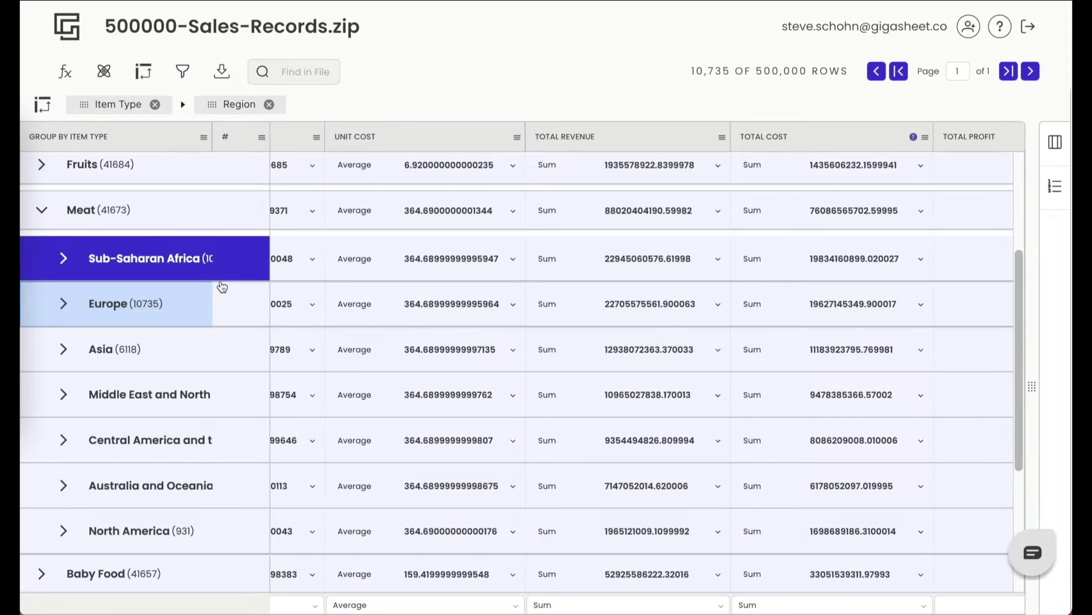
pyautogui.click(478, 257)
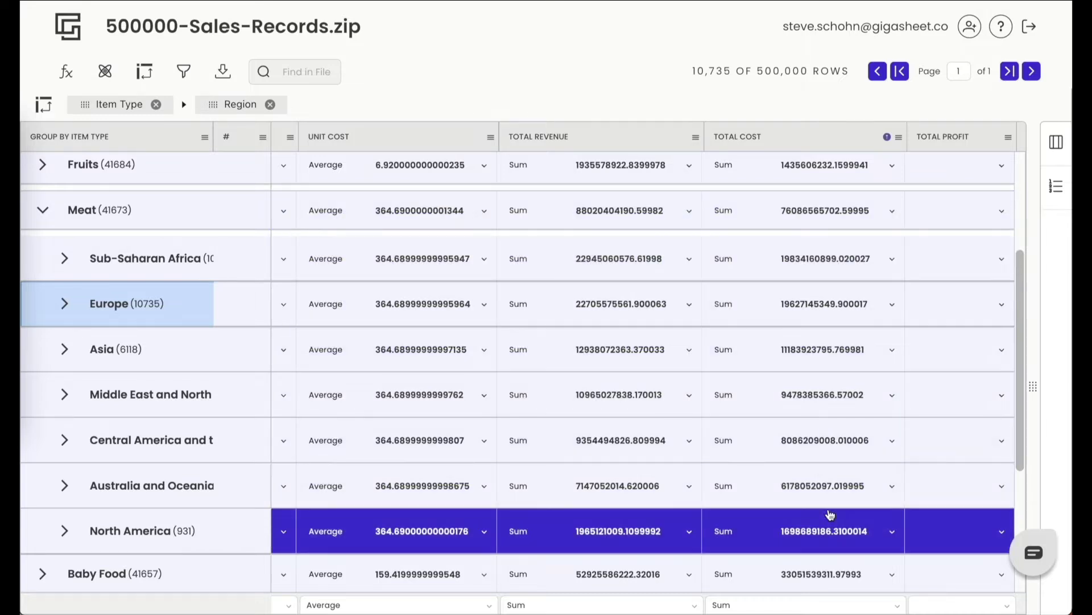
pyautogui.click(584, 227)
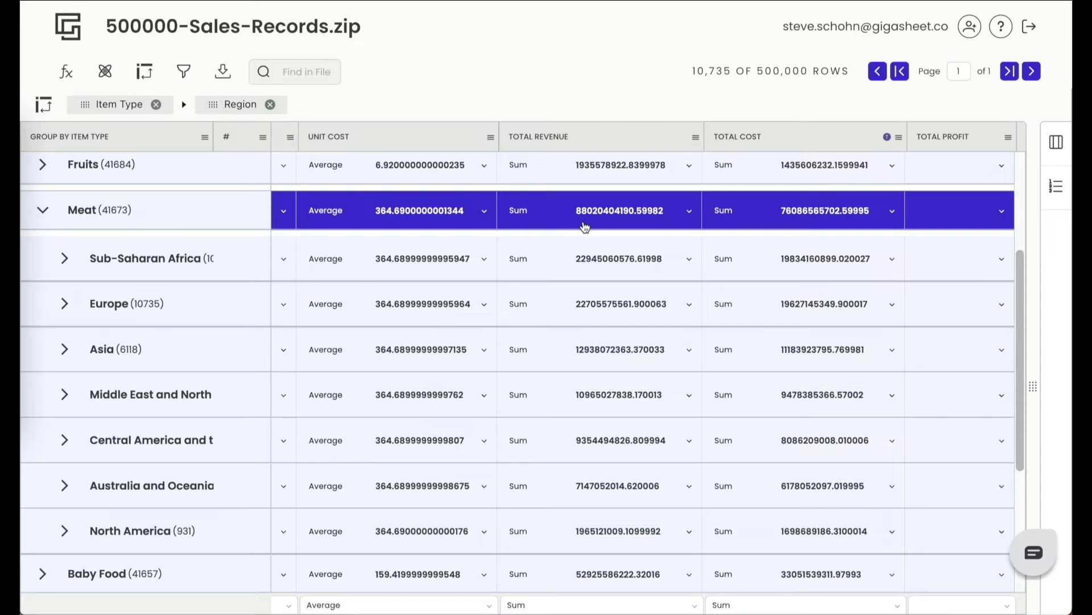
# Chart Meat's total revenue and total cost across its seven regions as a line chart
pyautogui.moveTo(585, 226)
pyautogui.mouseDown()
pyautogui.moveTo(590, 517)
pyautogui.moveTo(756, 529)
pyautogui.mouseUp()
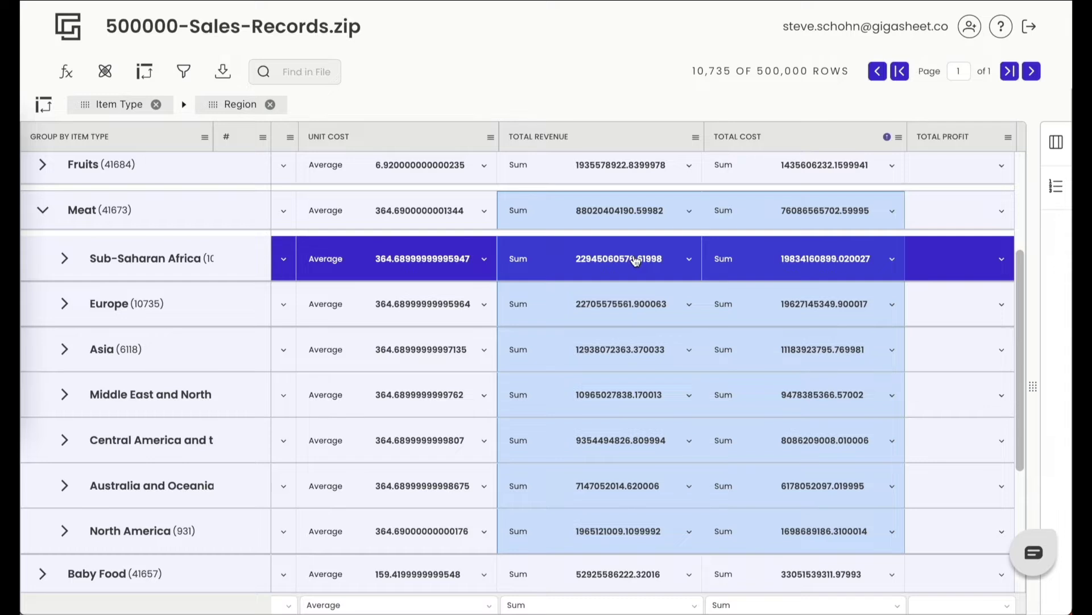
pyautogui.rightClick(635, 260)
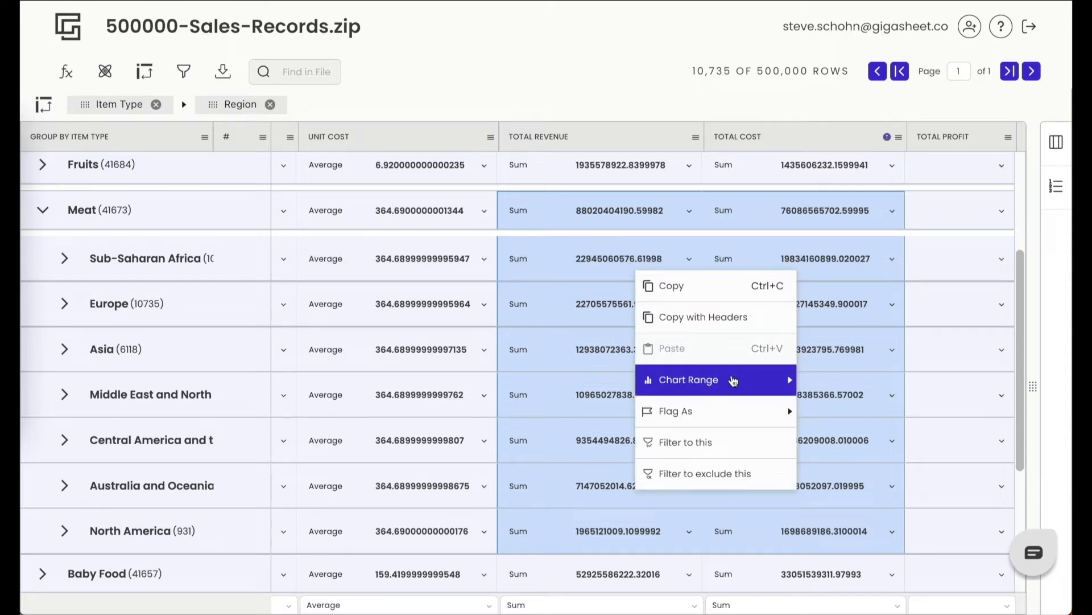
pyautogui.moveTo(689, 380)
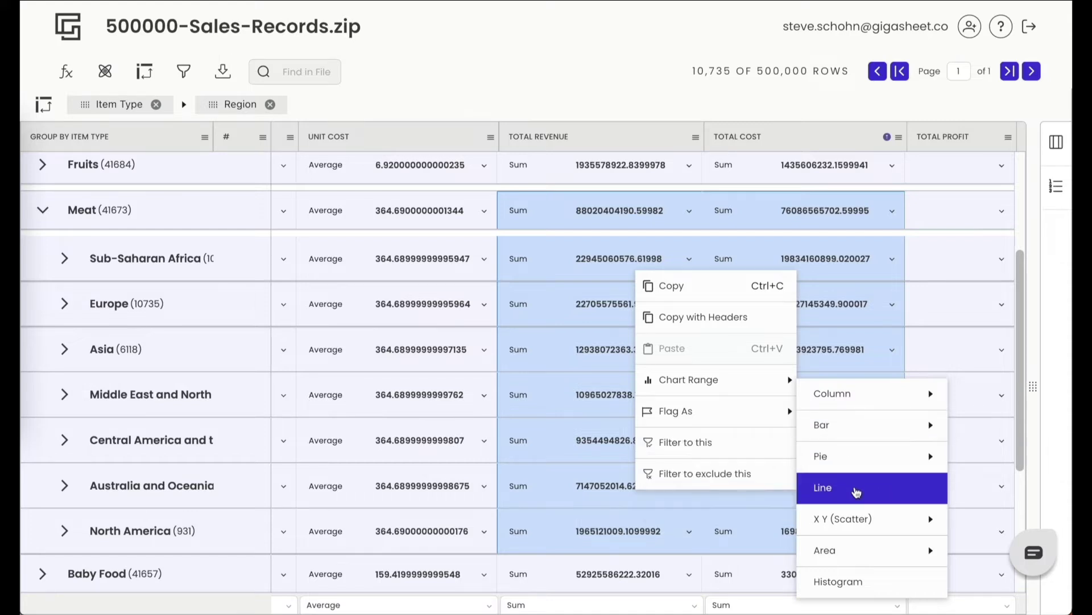
pyautogui.click(856, 492)
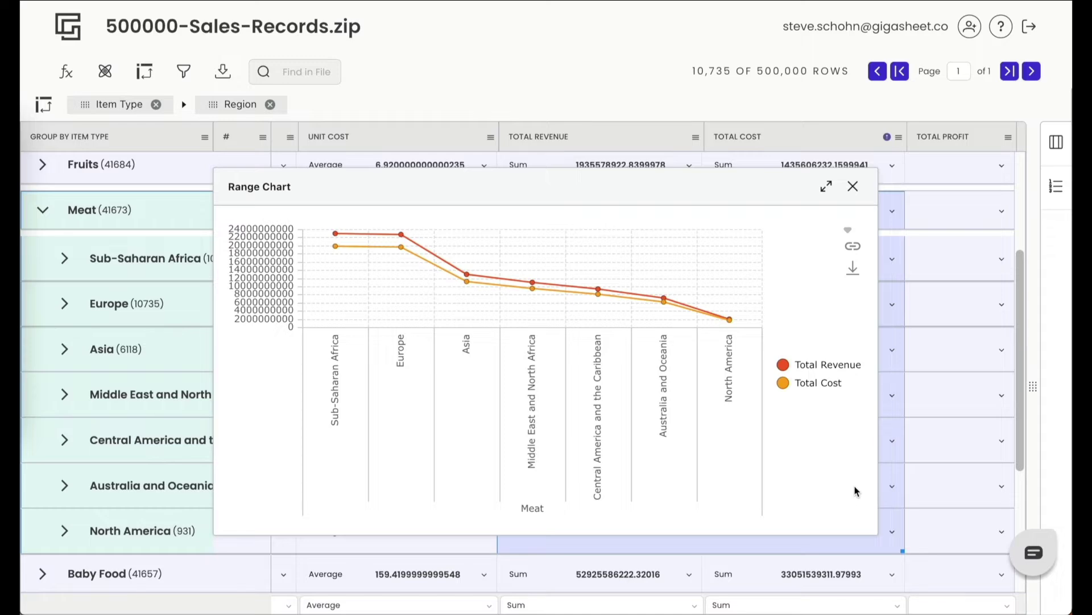
# Enlarge the chart and switch it to clustered columns, keeping the orange and red palette
pyautogui.click(827, 188)
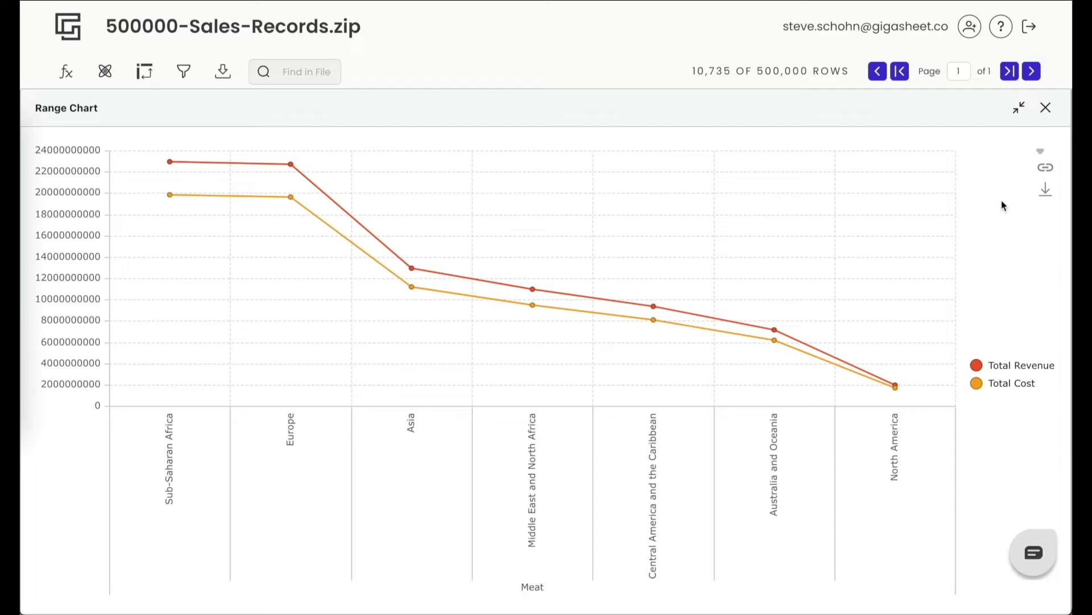
pyautogui.click(1041, 152)
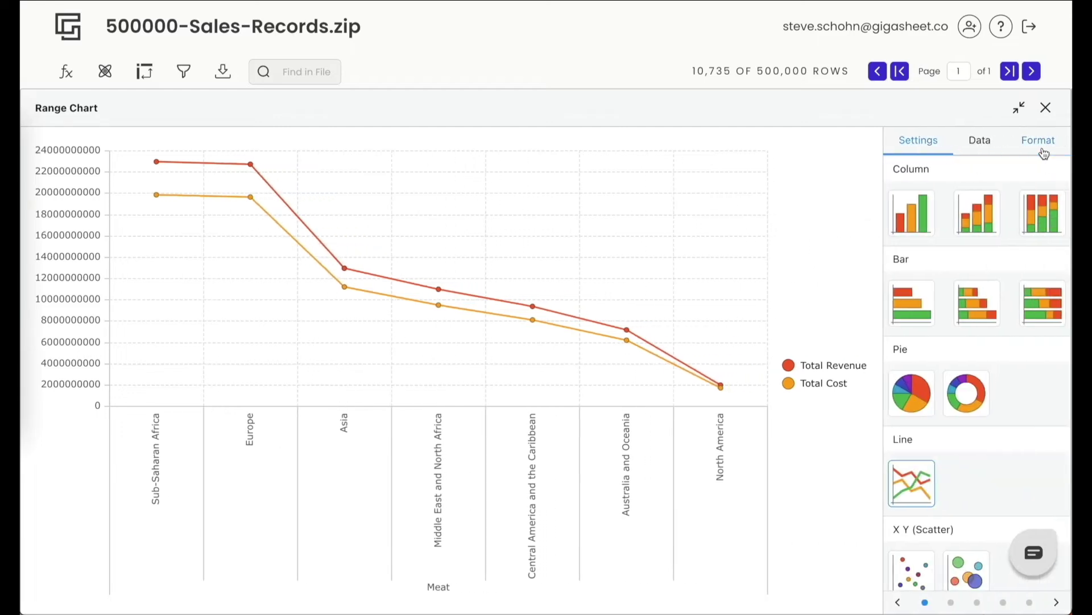
pyautogui.click(922, 215)
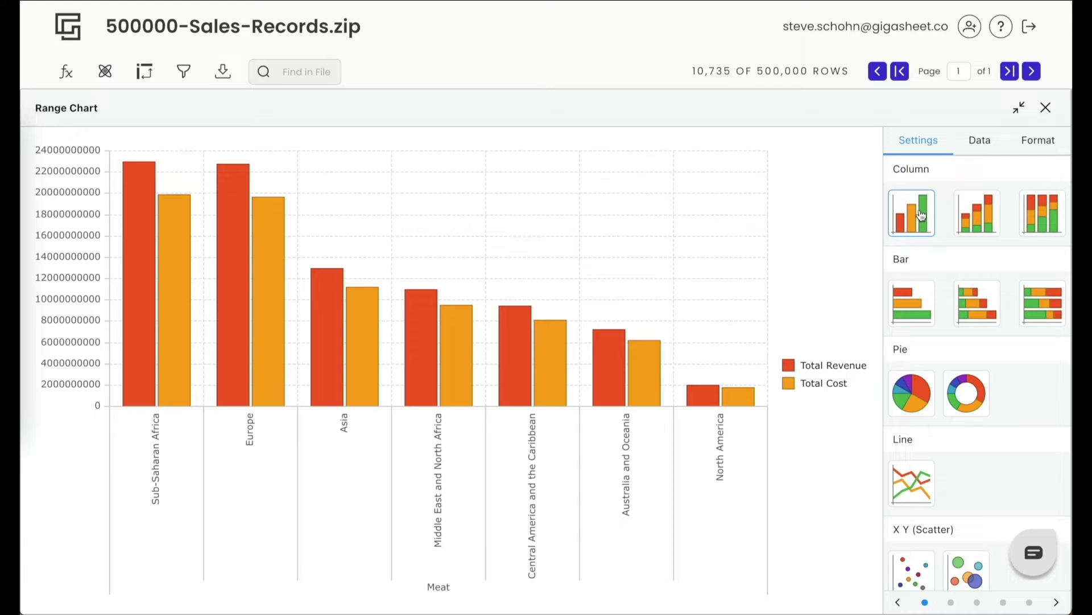
pyautogui.click(950, 603)
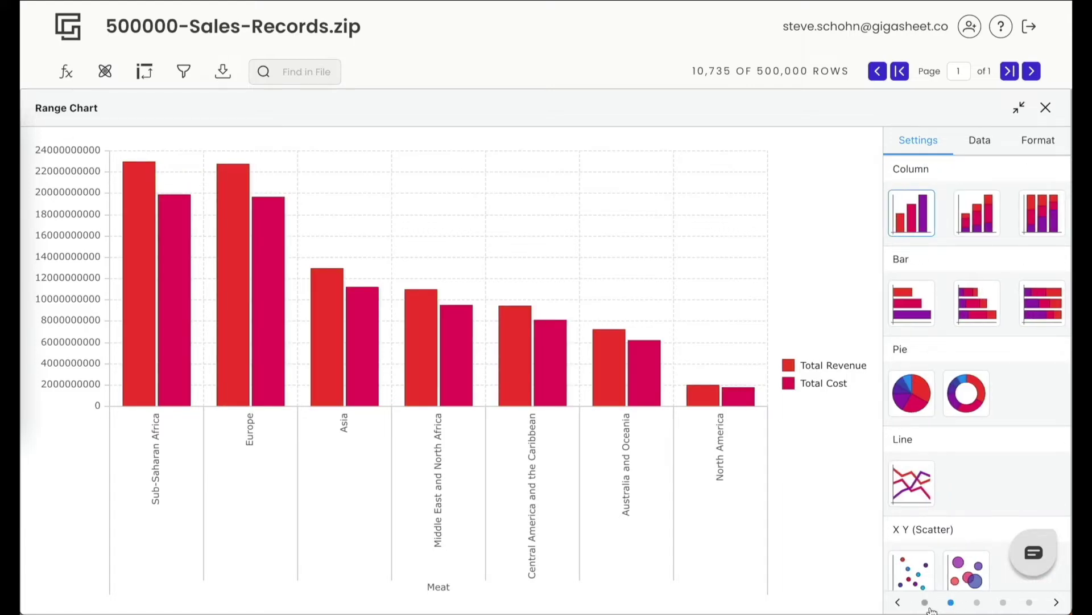
pyautogui.click(925, 603)
# Review the chart's Data and Format settings, then close the settings panel
pyautogui.click(981, 143)
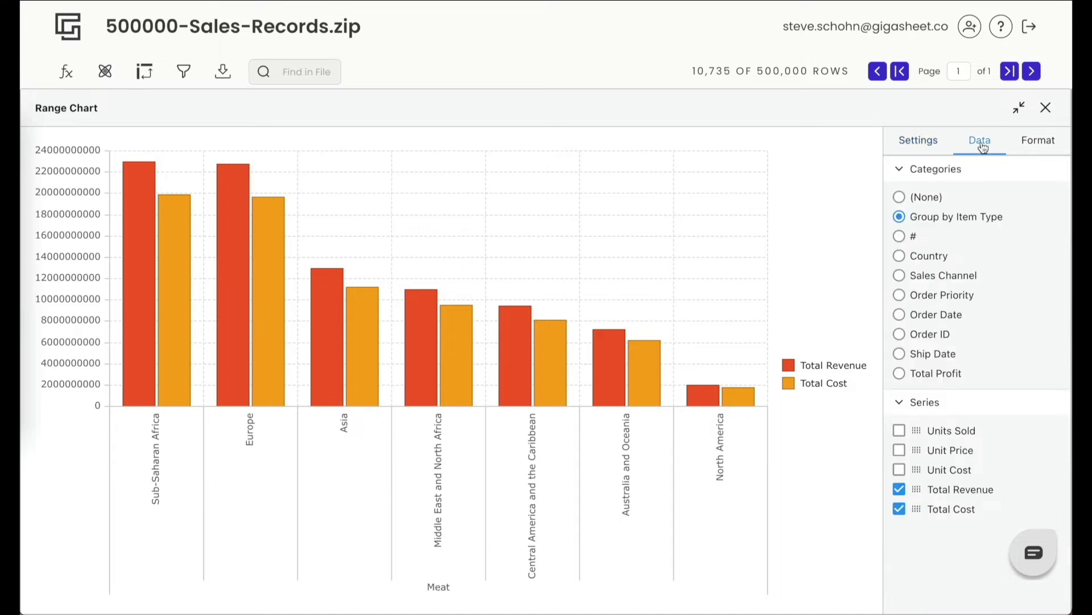
pyautogui.click(1042, 146)
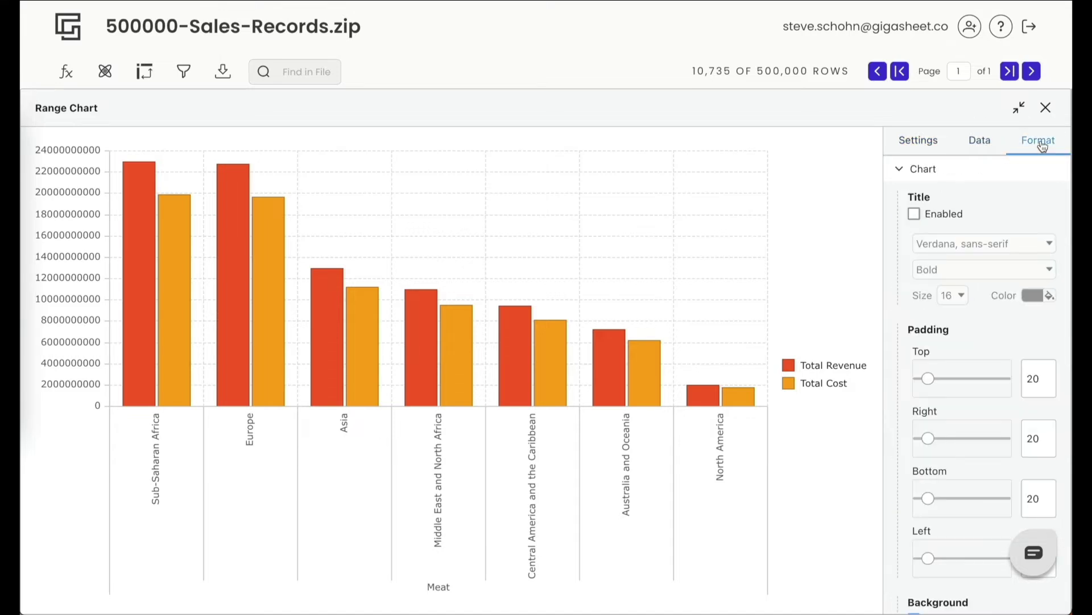
pyautogui.click(861, 152)
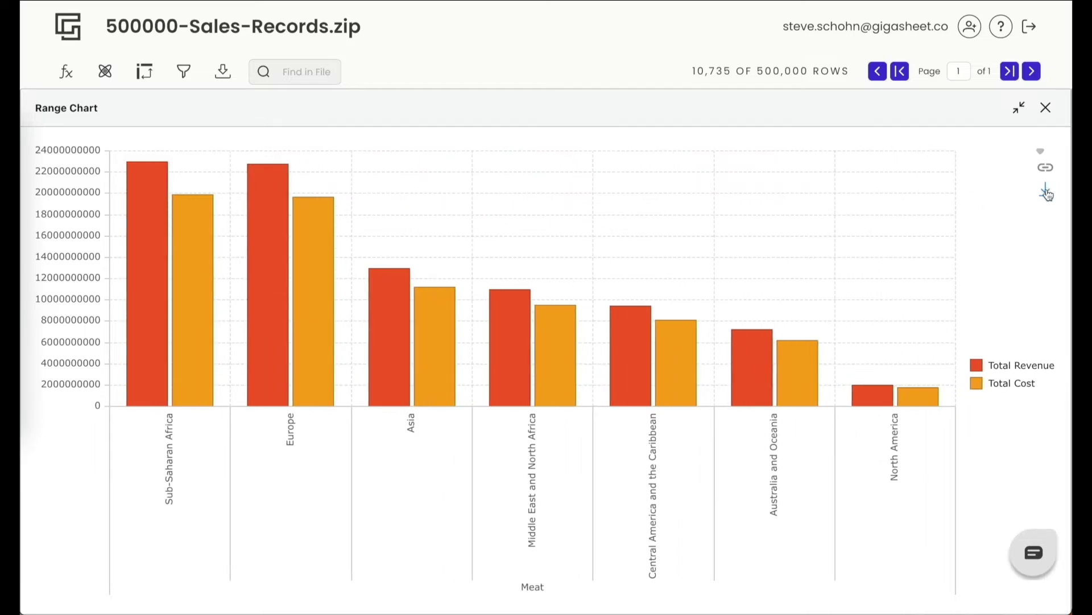
# Download the Meat column chart as a PNG and close the Range Chart
pyautogui.click(1046, 193)
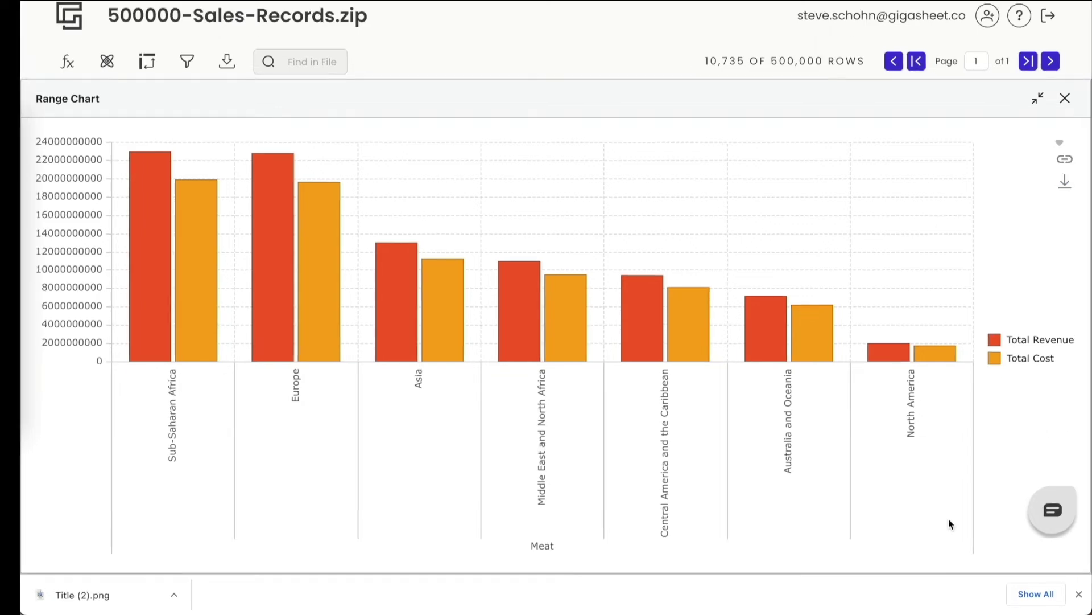
pyautogui.click(1065, 100)
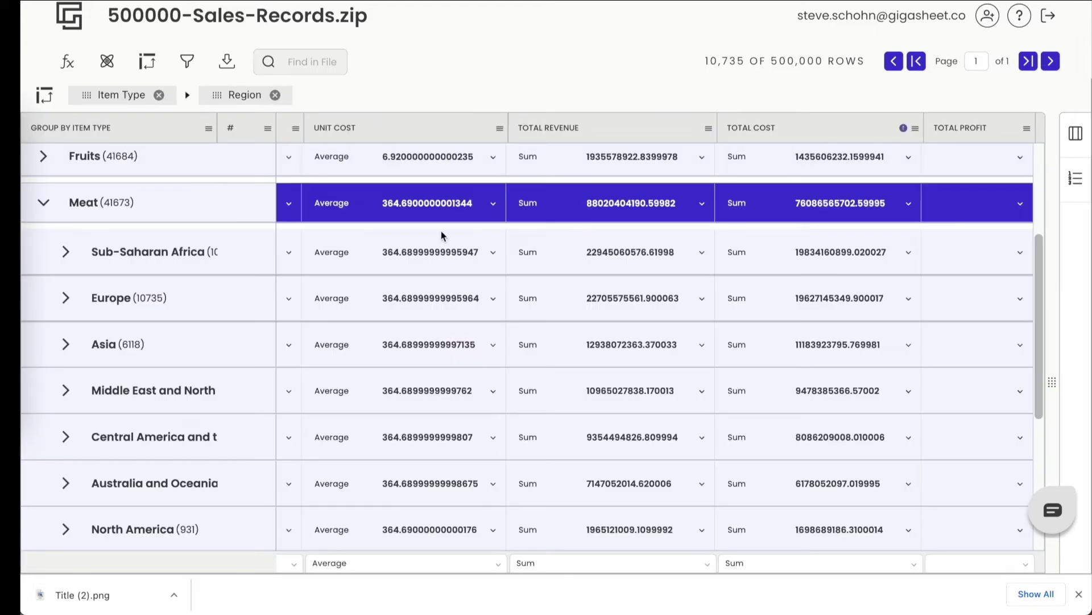
# Collapse Meat, sort by Total Revenue 9 to 1, and select all revenue and cost totals
pyautogui.click(43, 205)
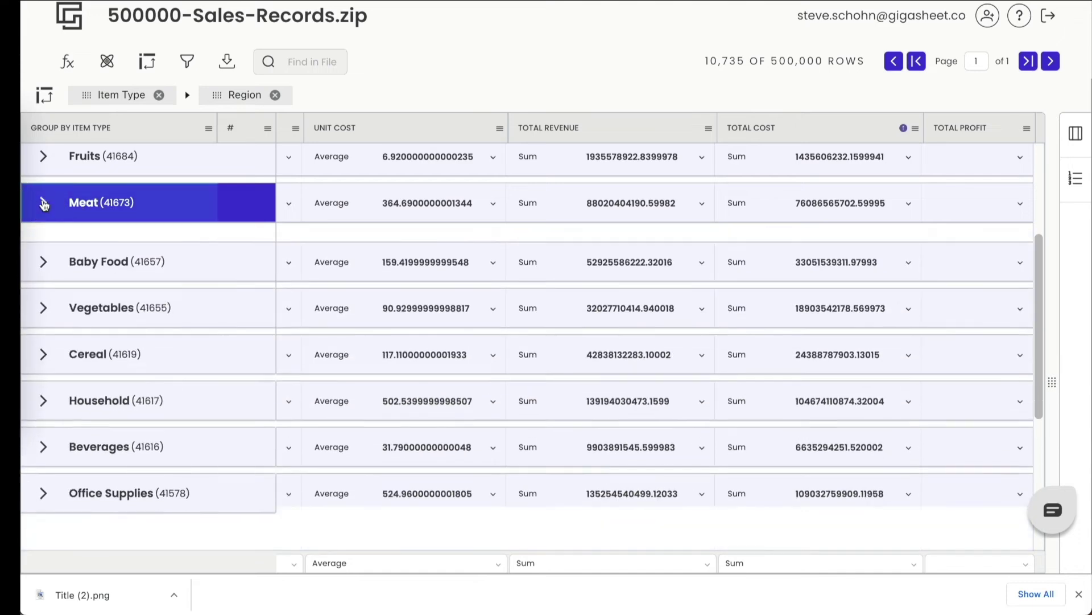
pyautogui.scroll(3, 163, 220)
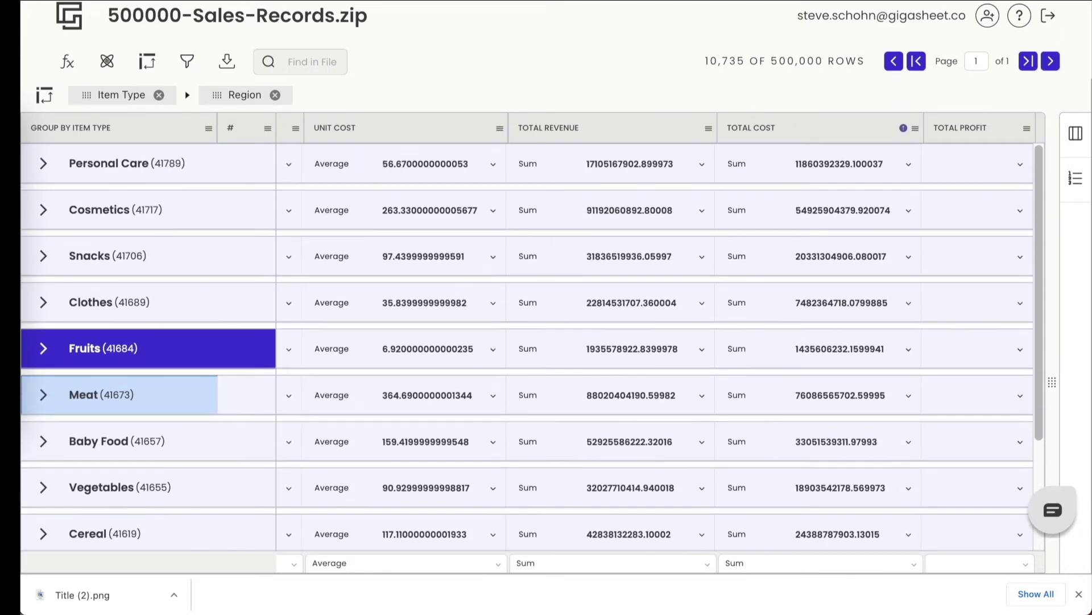
pyautogui.click(708, 128)
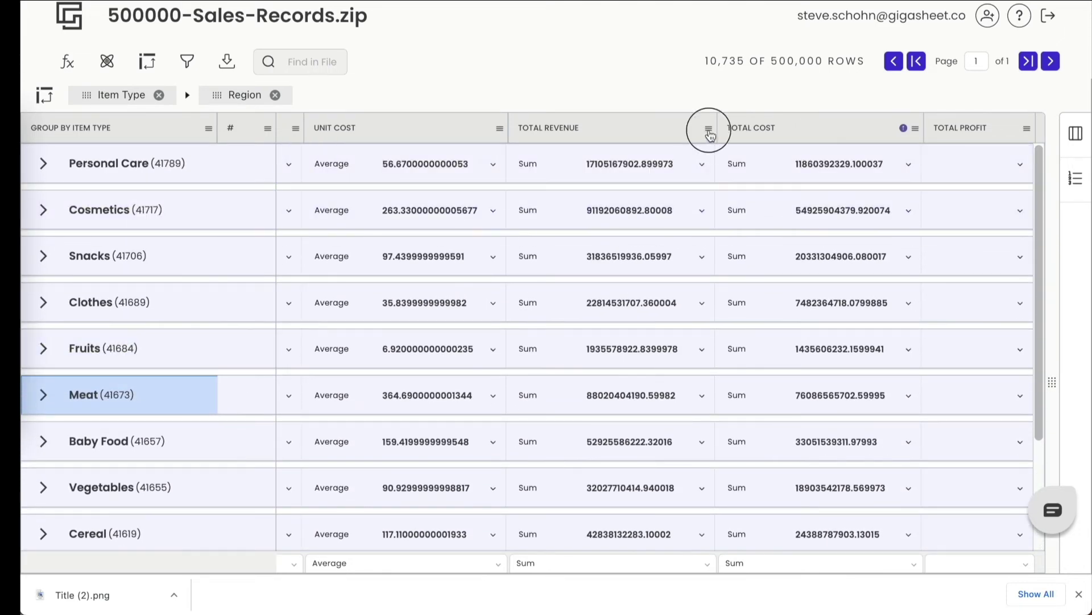
pyautogui.click(684, 190)
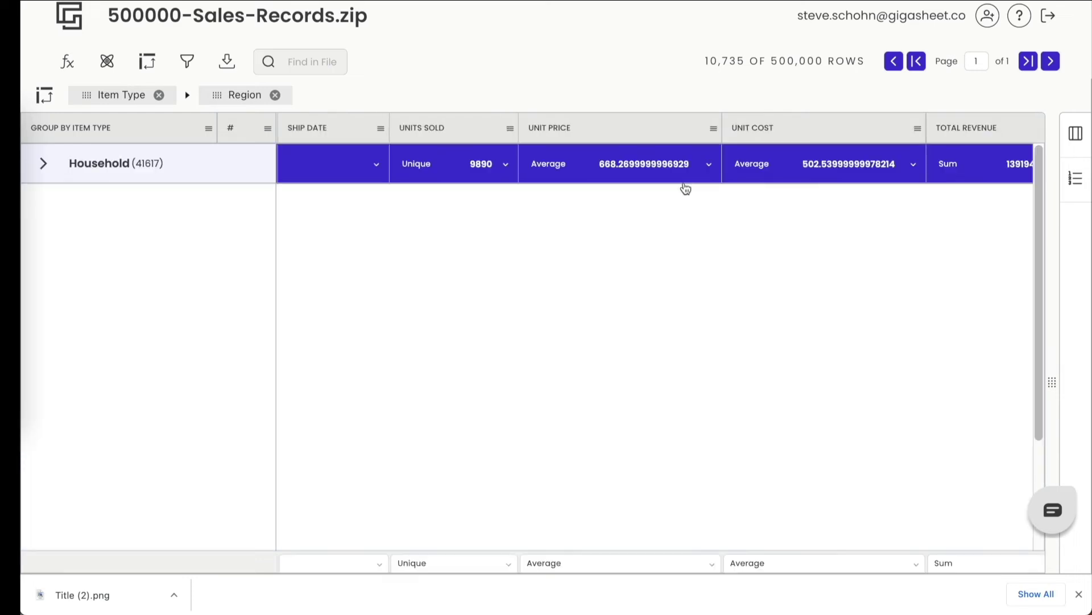
pyautogui.hscroll(5, 685, 187)
pyautogui.hscroll(1, 683, 188)
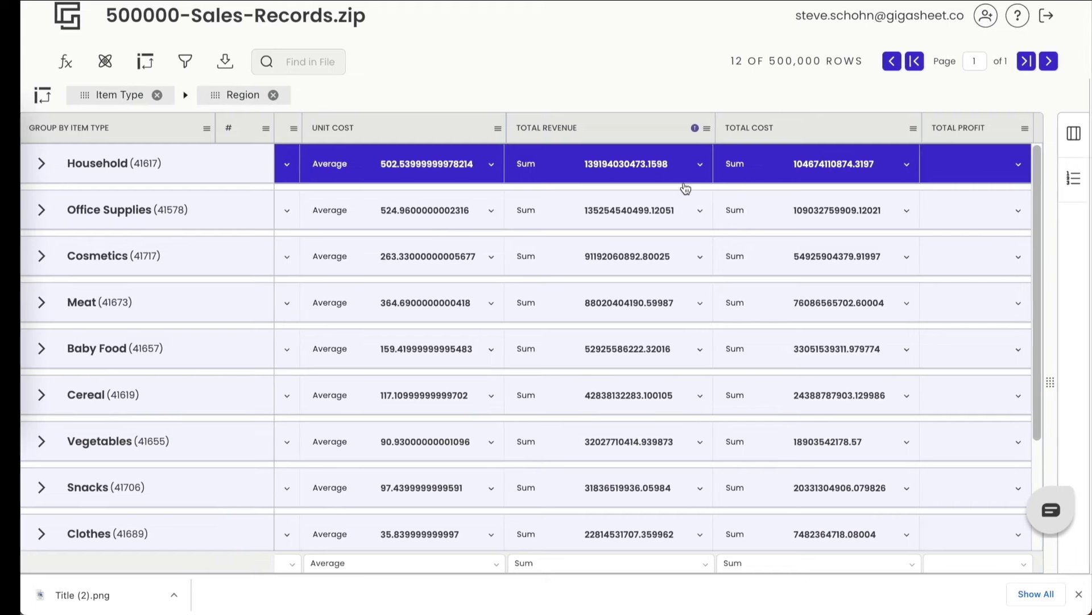
pyautogui.moveTo(591, 155)
pyautogui.mouseDown()
pyautogui.moveTo(806, 429)
pyautogui.moveTo(812, 547)
pyautogui.mouseUp()
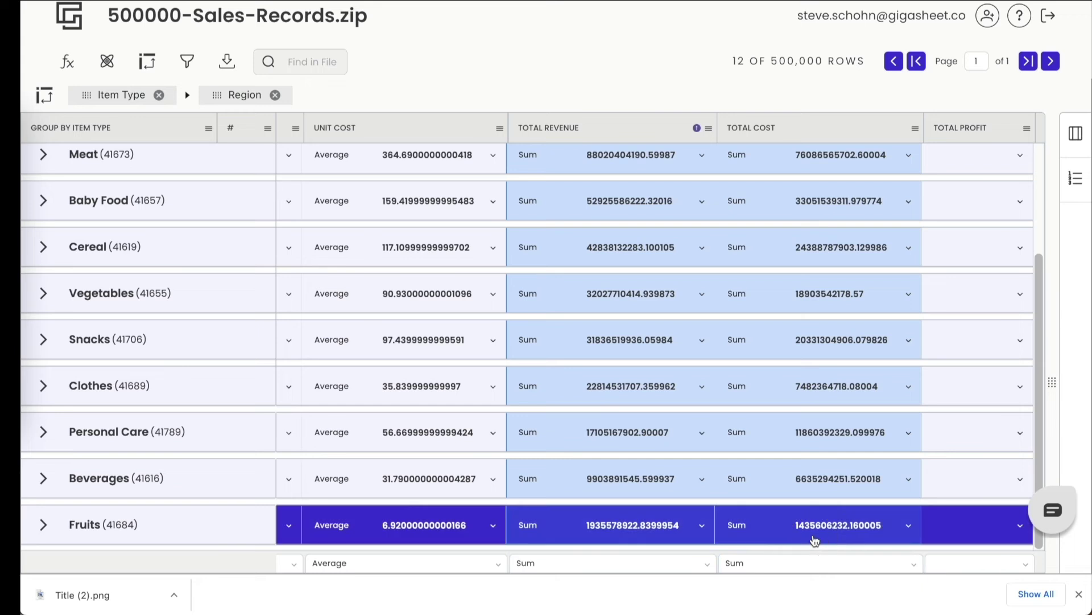
# Chart all twelve item types' revenue and cost as clustered columns, shown full size
pyautogui.rightClick(821, 343)
pyautogui.moveTo(876, 462)
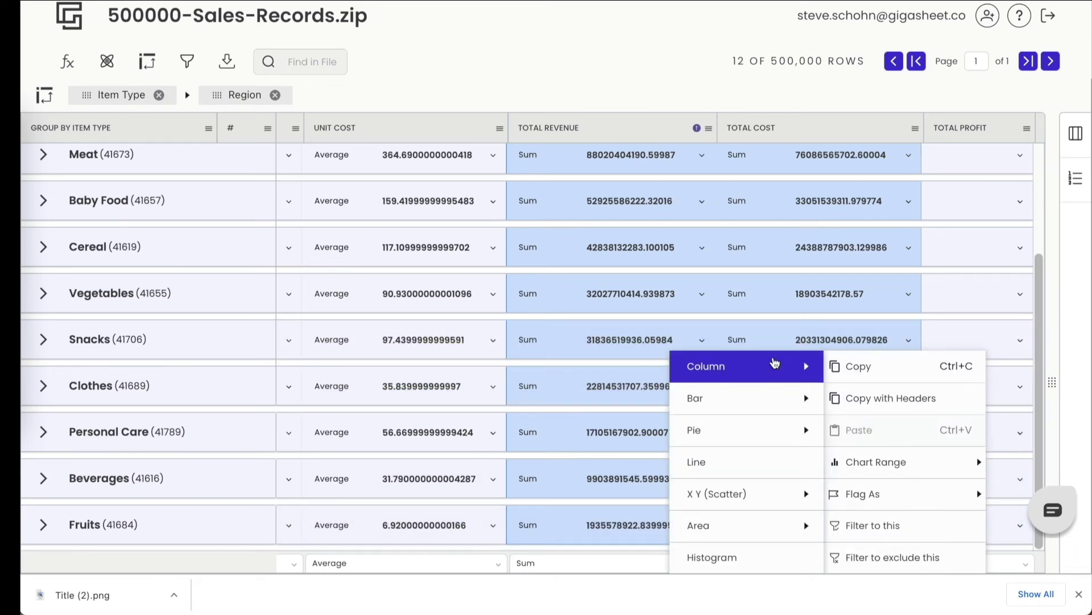
pyautogui.moveTo(734, 365)
pyautogui.click(862, 381)
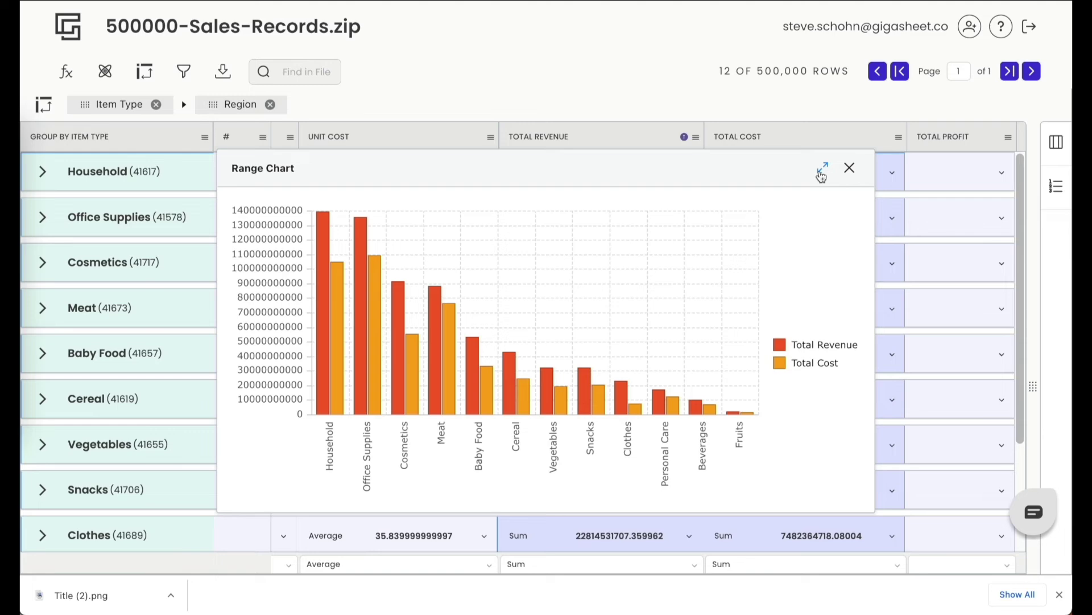
pyautogui.click(822, 171)
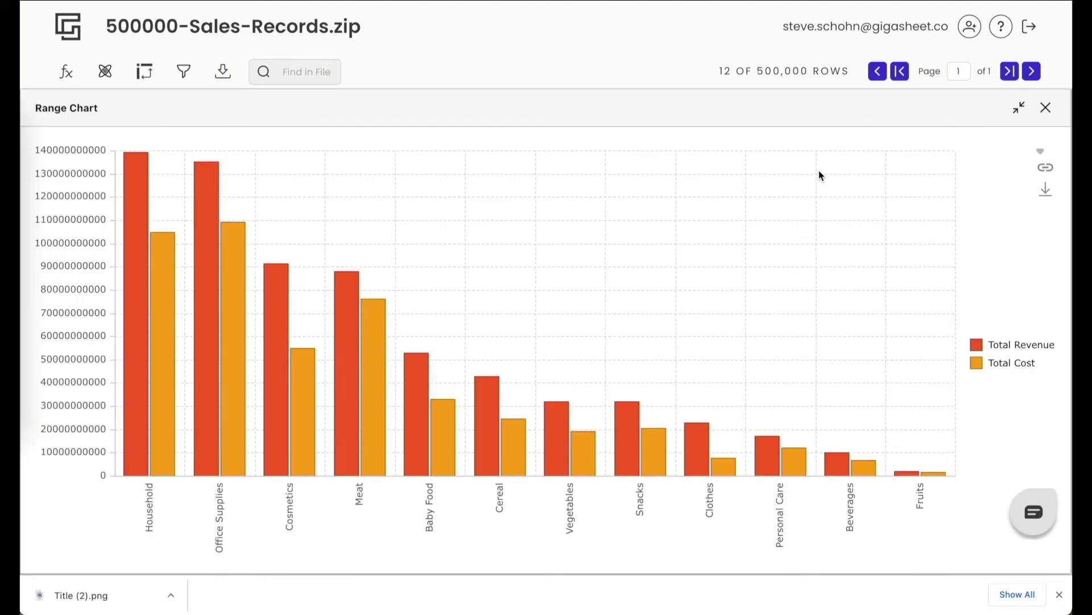